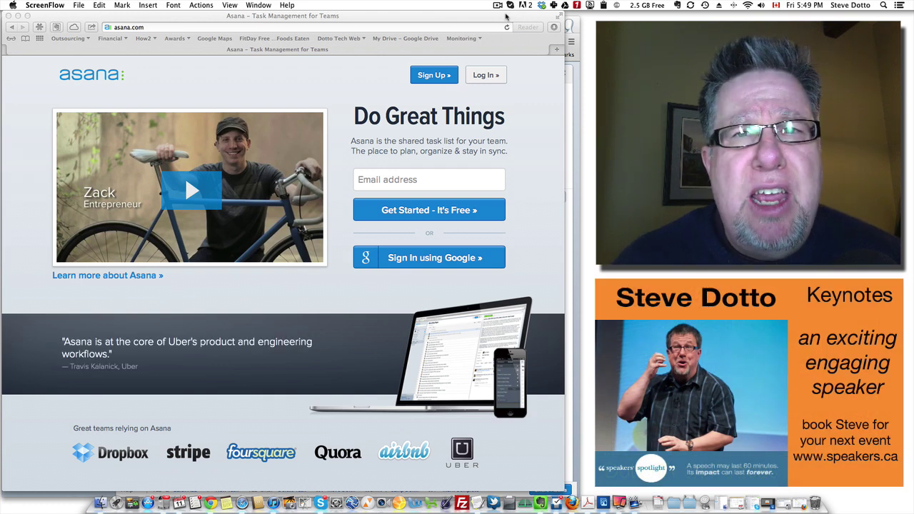
- Bring Chrome forward and show the Productivityist article 'My New Task Manager of Choice: Asana'
click(492, 16)
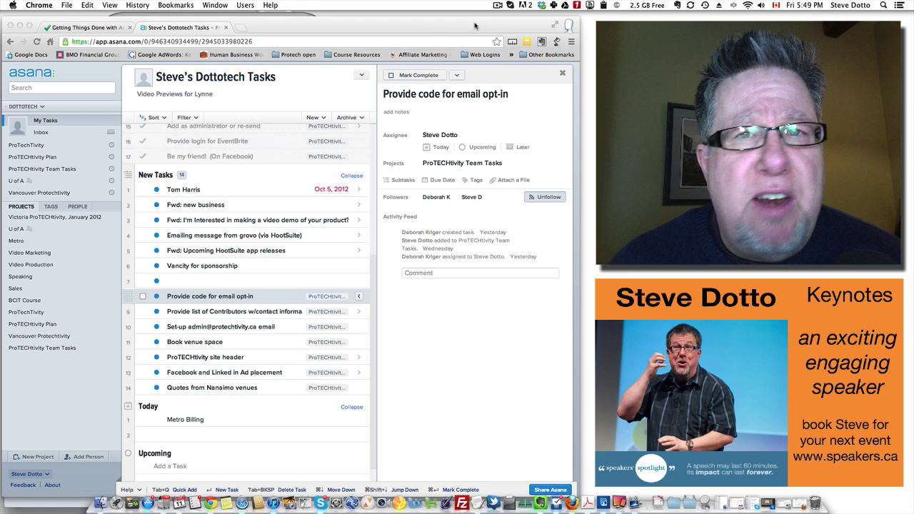
click(475, 26)
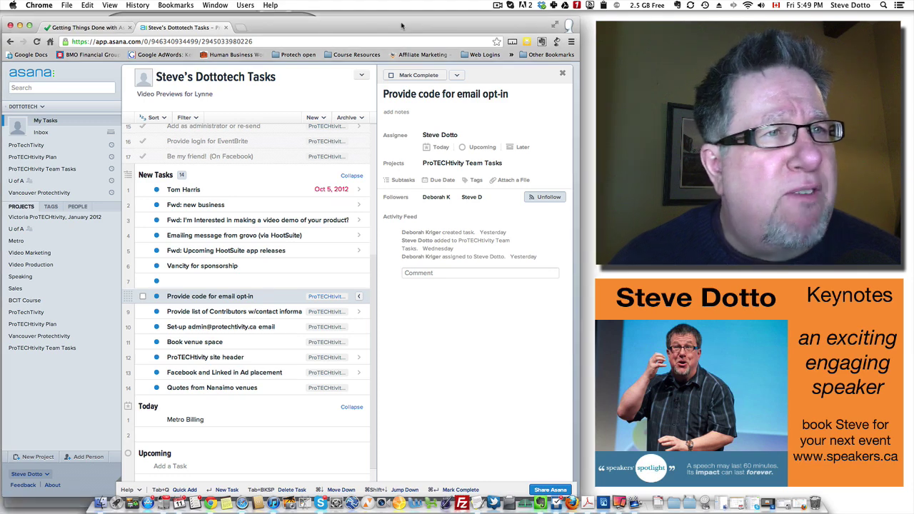
click(102, 27)
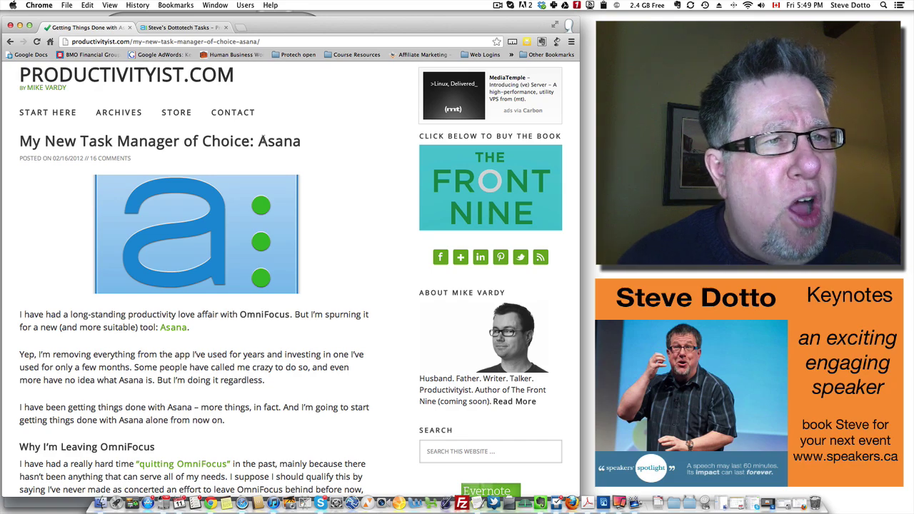
- Read through the Asana article, then return toward the top
scroll(241, 220, down, 3)
scroll(242, 220, down, 3)
scroll(241, 218, down, 2)
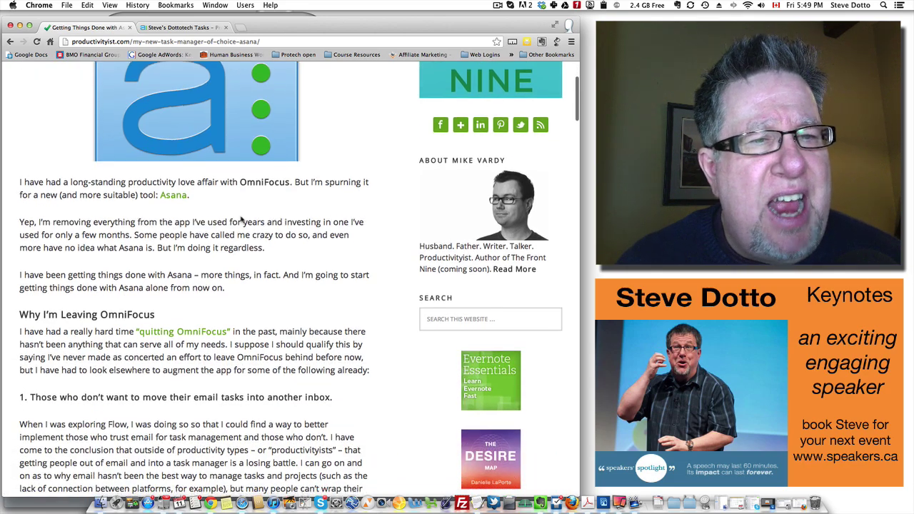
scroll(241, 217, down, 3)
scroll(241, 214, down, 2)
scroll(241, 214, down, 3)
scroll(241, 214, down, 2)
scroll(241, 214, down, 3)
scroll(241, 216, up, 10)
scroll(241, 217, up, 1)
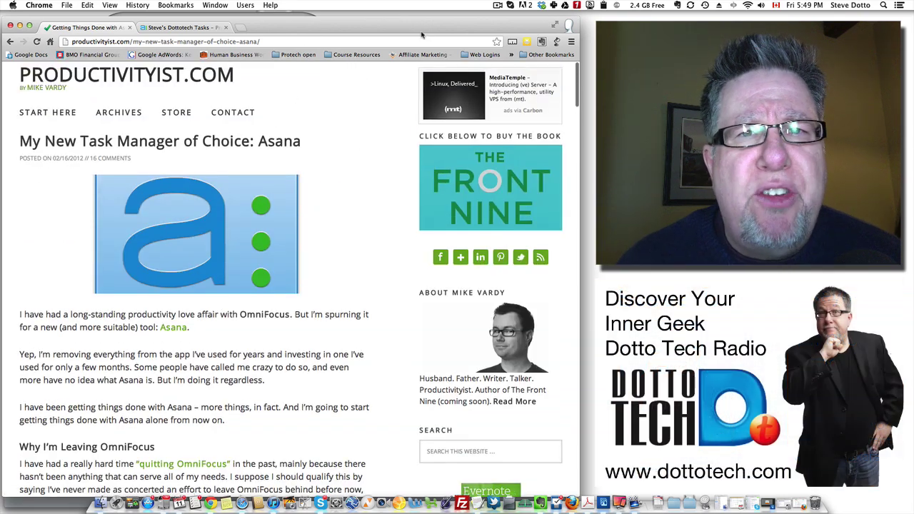
mouse_move(412, 26)
mouse_down()
mouse_move(411, 37)
mouse_move(416, 21)
mouse_up()
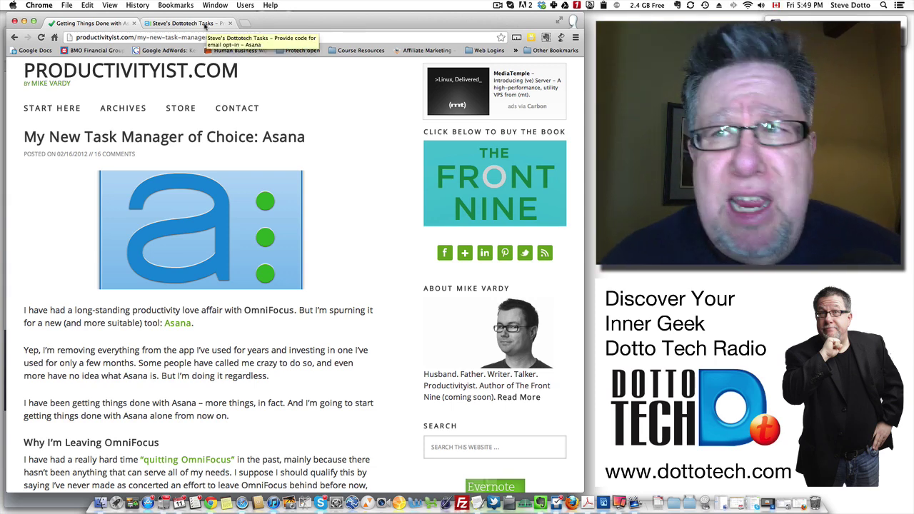
- Return to the Asana tab, open the DOTTOTECH workspace dropdown and scroll My Tasks
click(205, 26)
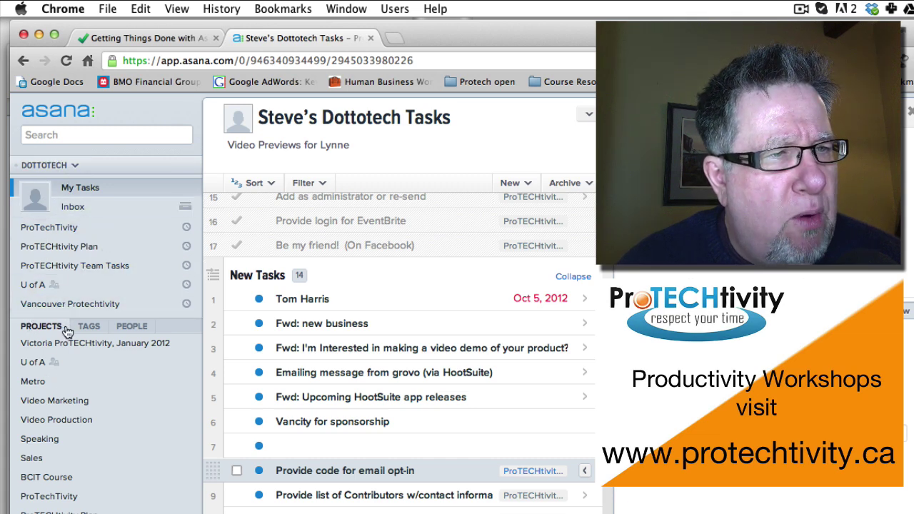
click(71, 166)
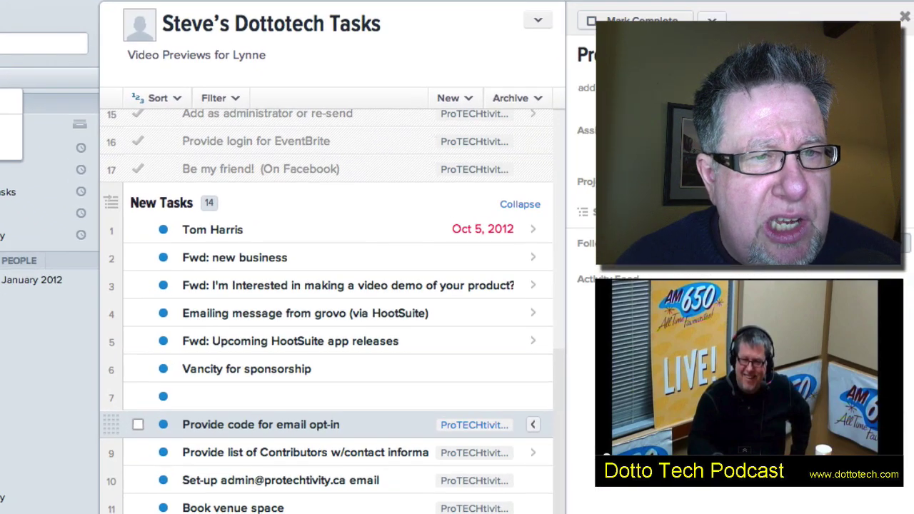
scroll(366, 336, down, 2)
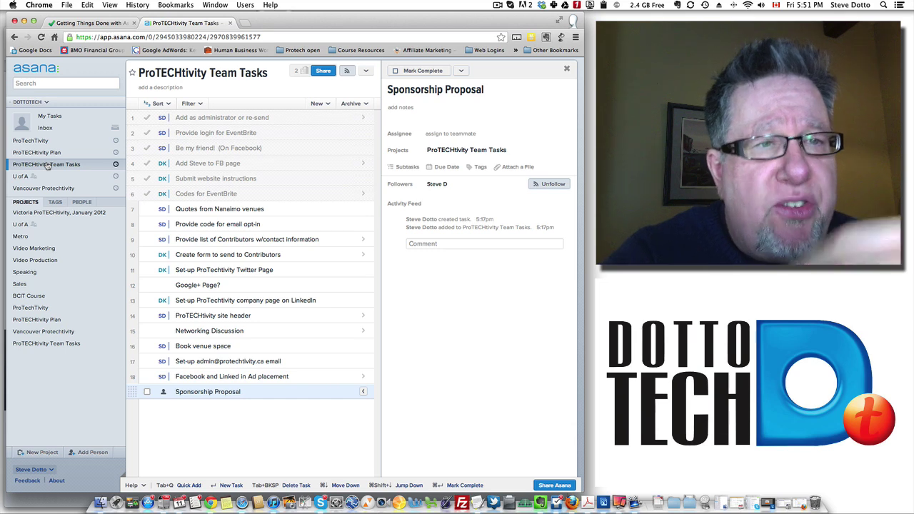
- Add an 'FB Ads' task below Sponsorship Proposal and start picking its assignee
click(191, 420)
click(190, 391)
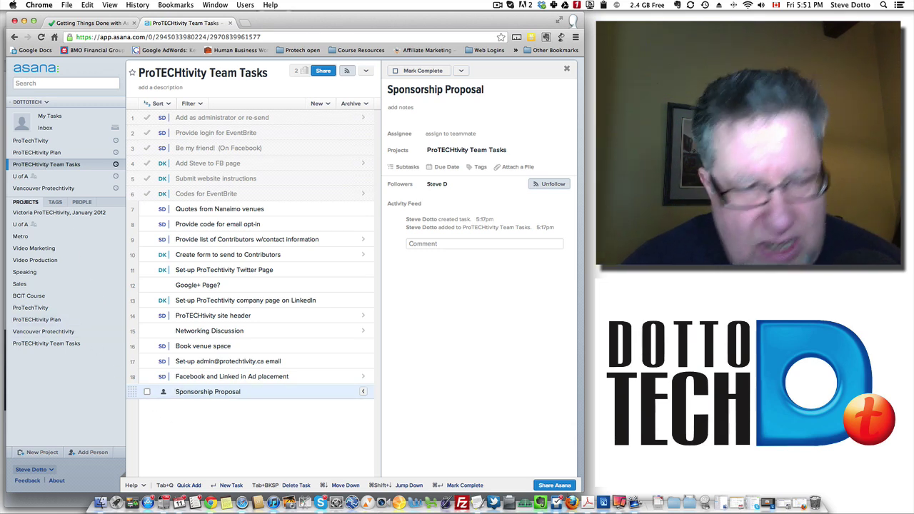
key(Return)
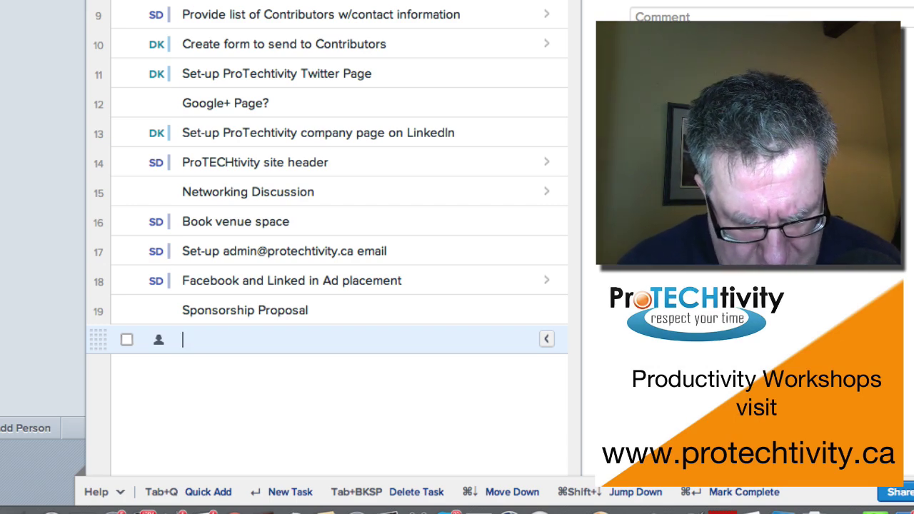
text(FBAds)
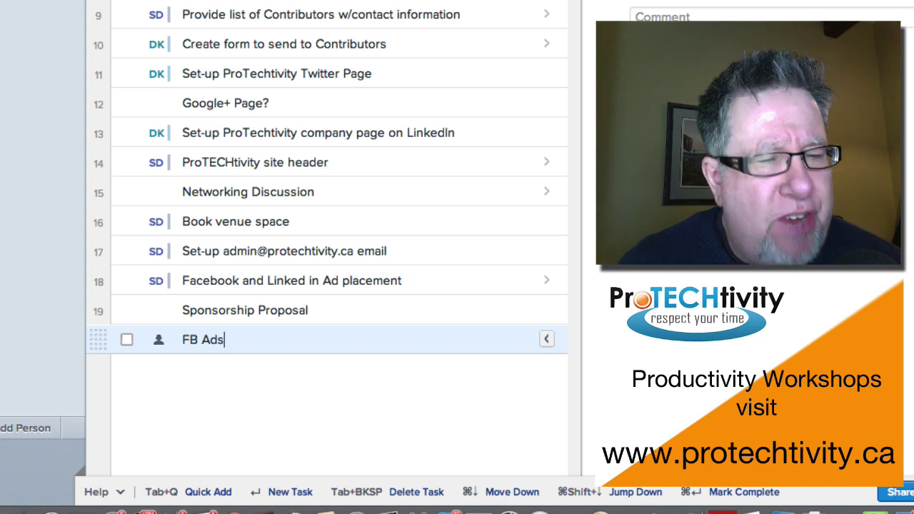
click(158, 343)
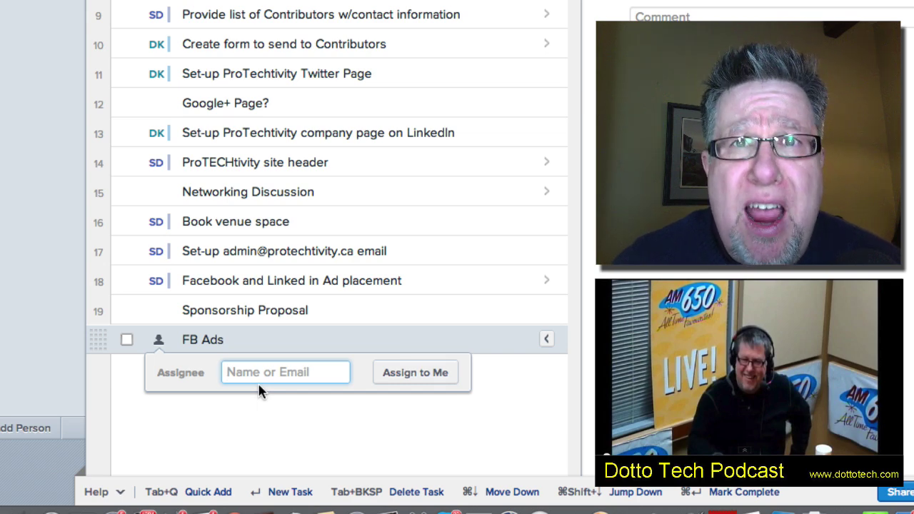
- Assign FB Ads to Steve Dotto, add subtask 'Create graphics', and show attach-file options
click(405, 372)
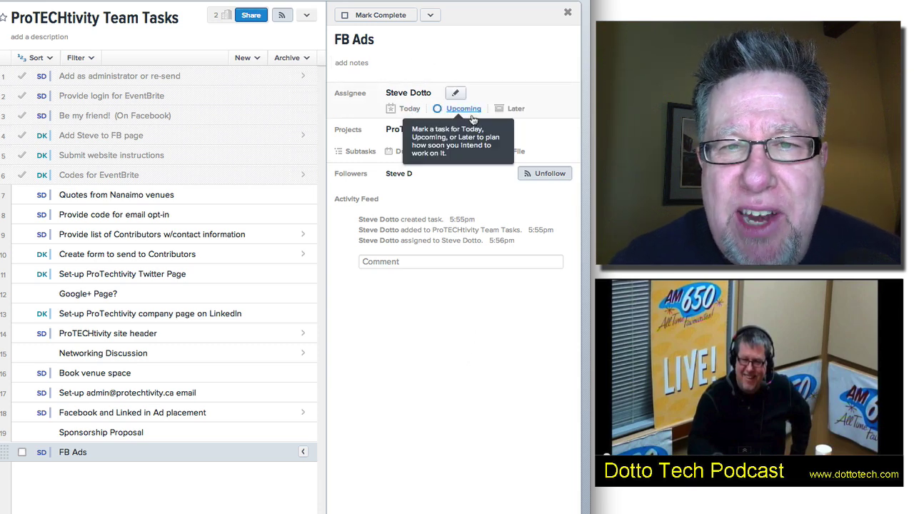
mouse_move(287, 116)
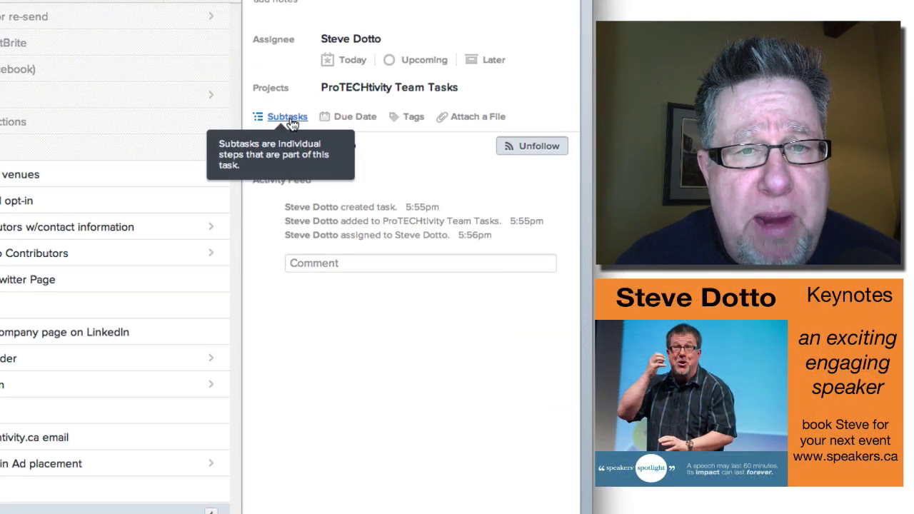
click(291, 123)
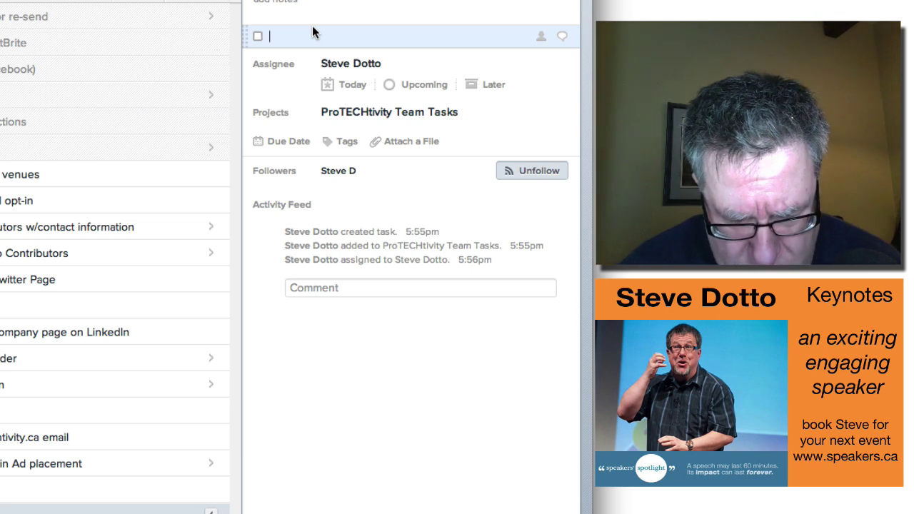
text(G)
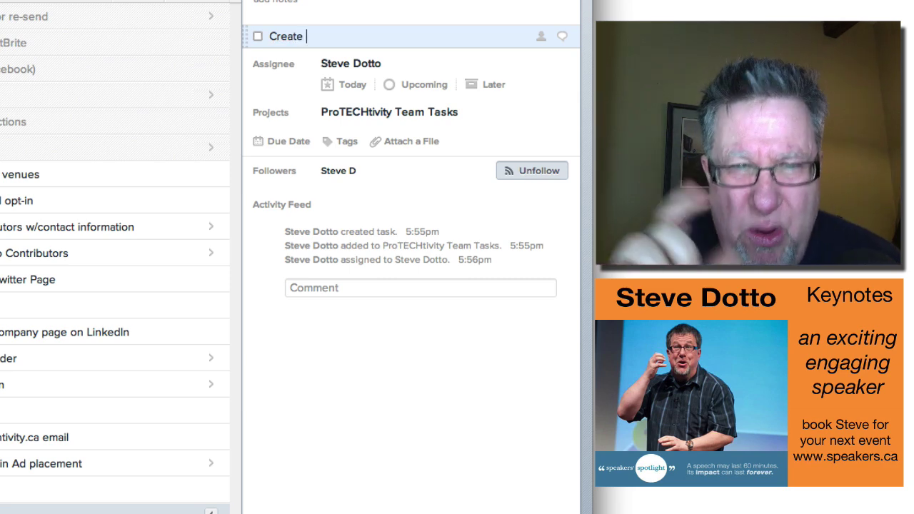
text(graphis)
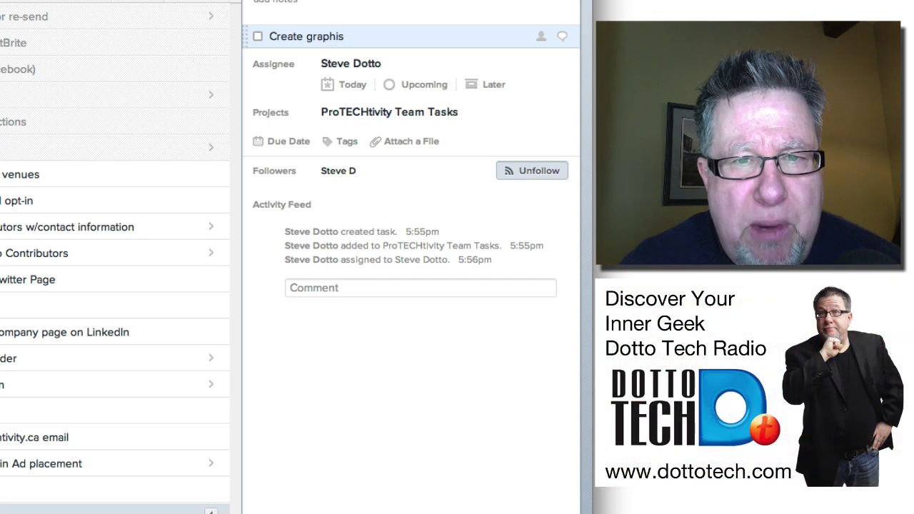
key(BackSpace)
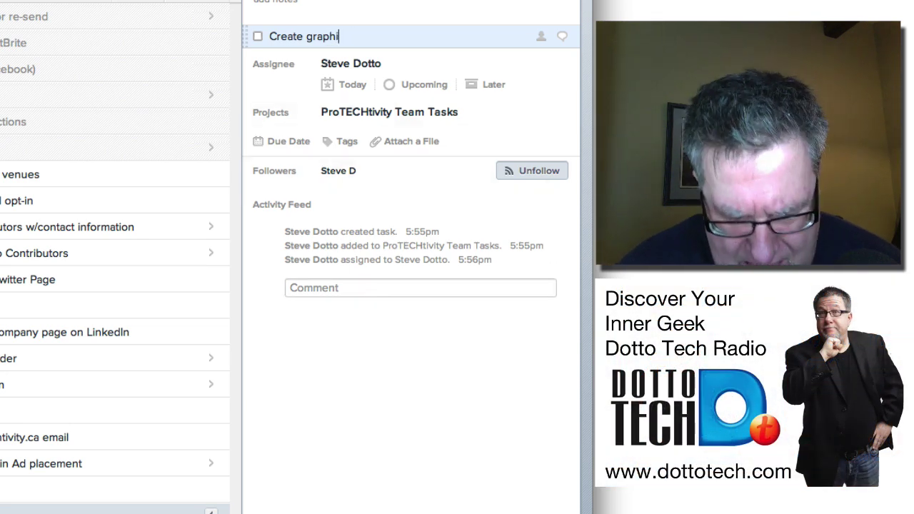
text(cs)
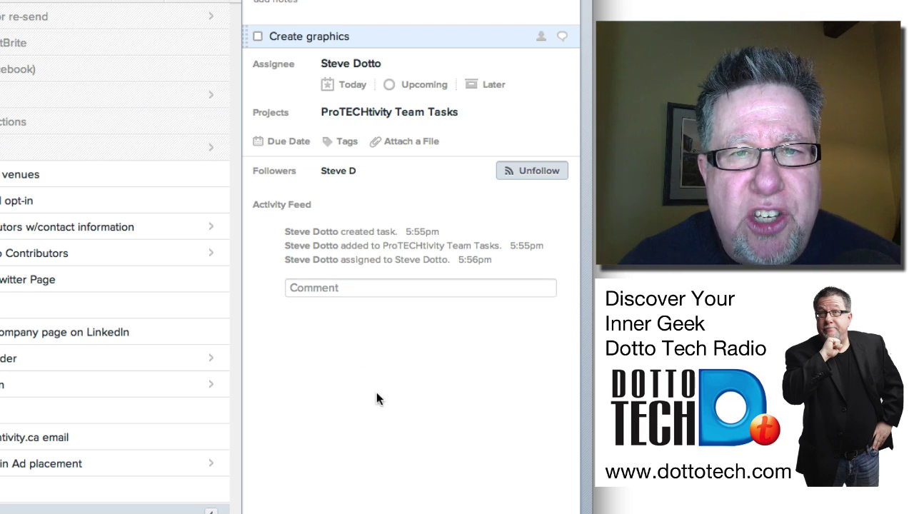
click(365, 137)
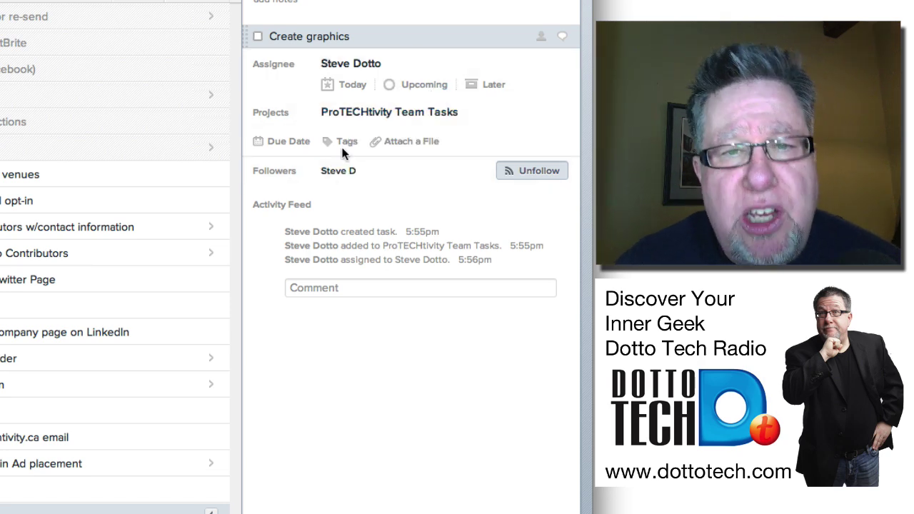
click(402, 147)
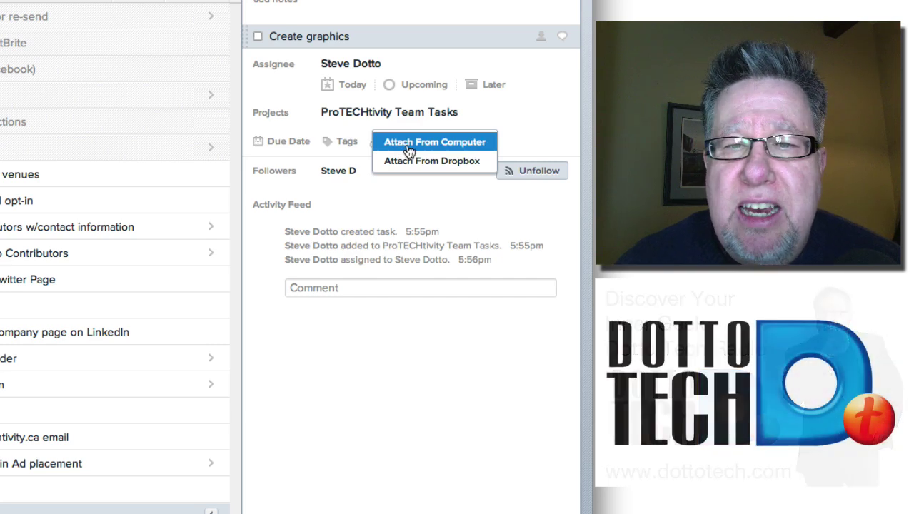
- Upload geek100.png from the computer as the Create graphics attachment
click(406, 145)
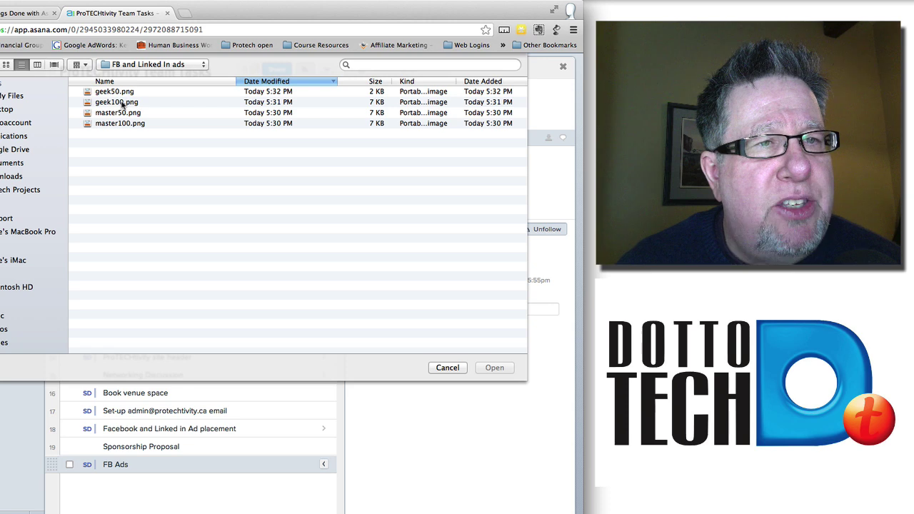
click(123, 104)
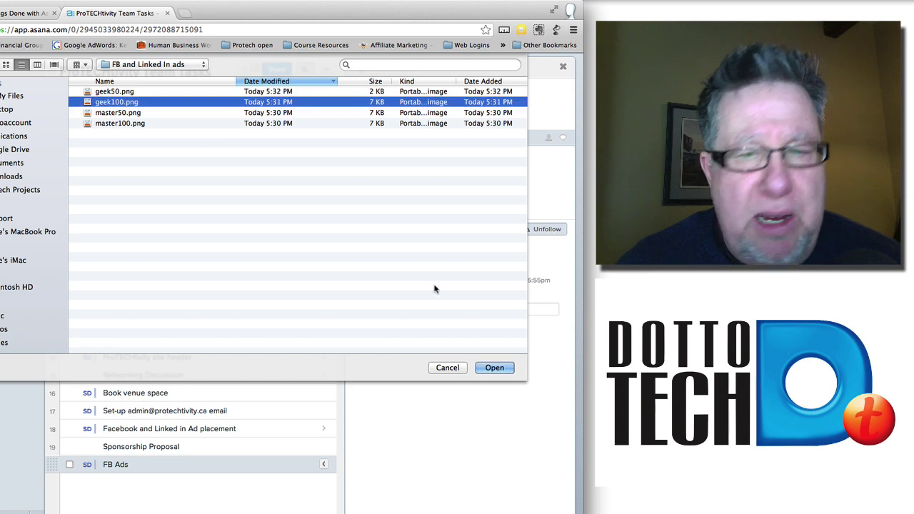
click(488, 369)
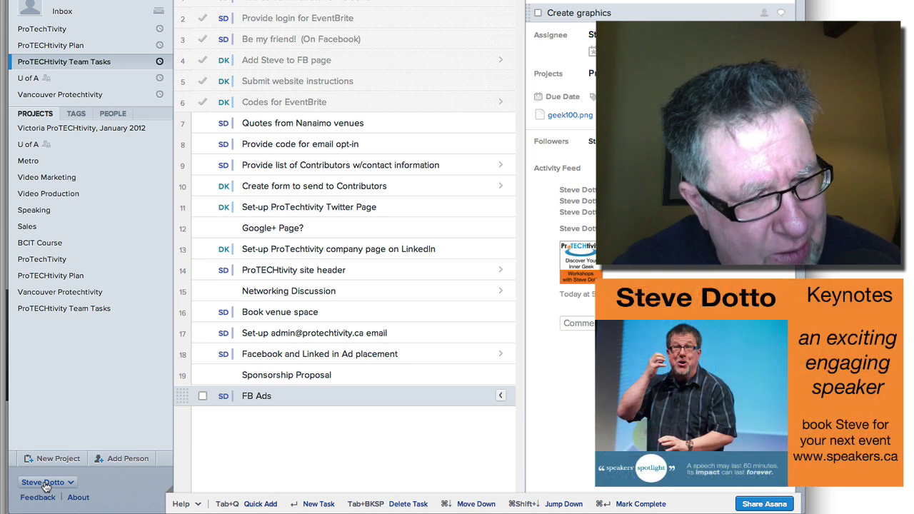
click(44, 484)
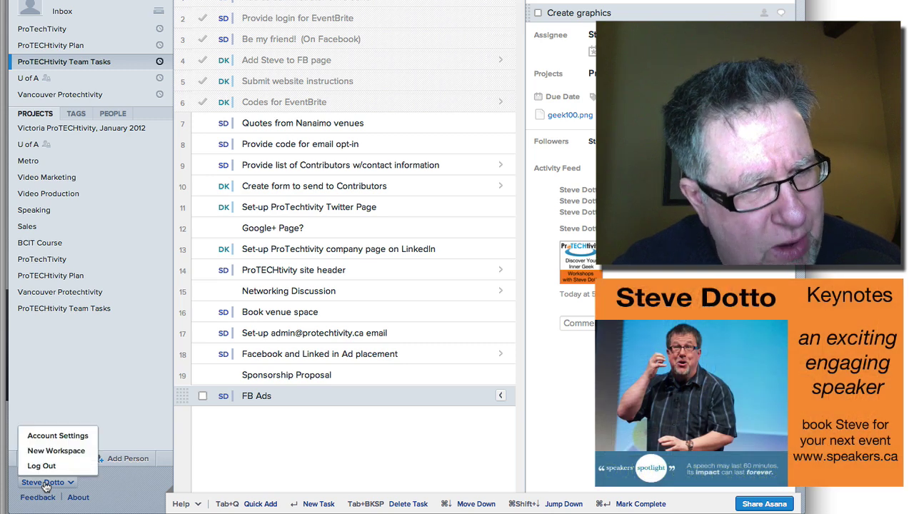
click(61, 439)
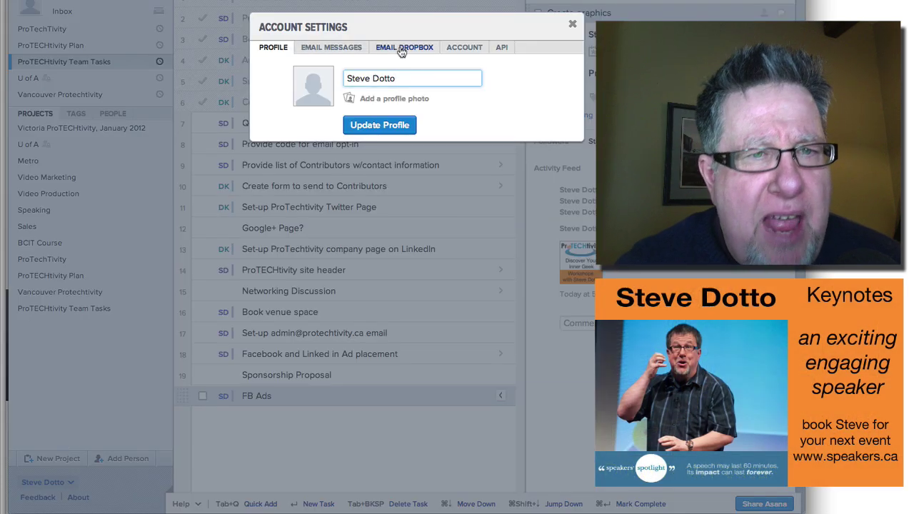
click(331, 48)
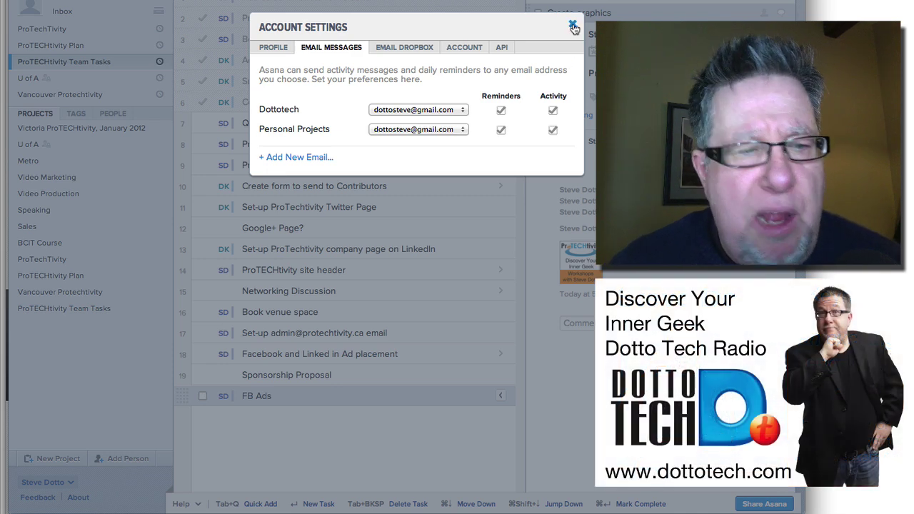
click(573, 27)
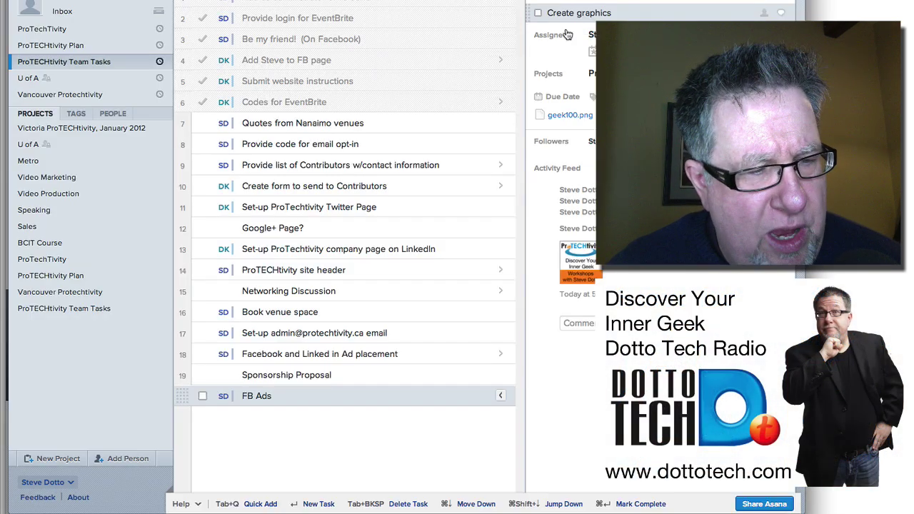
- Open the Asana account options menu and scroll back up the page
click(46, 482)
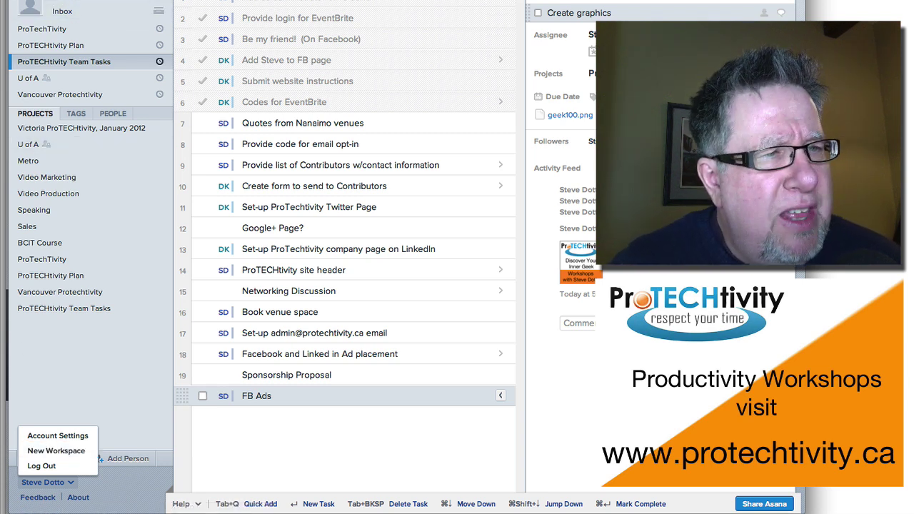
scroll(98, 118, up, 3)
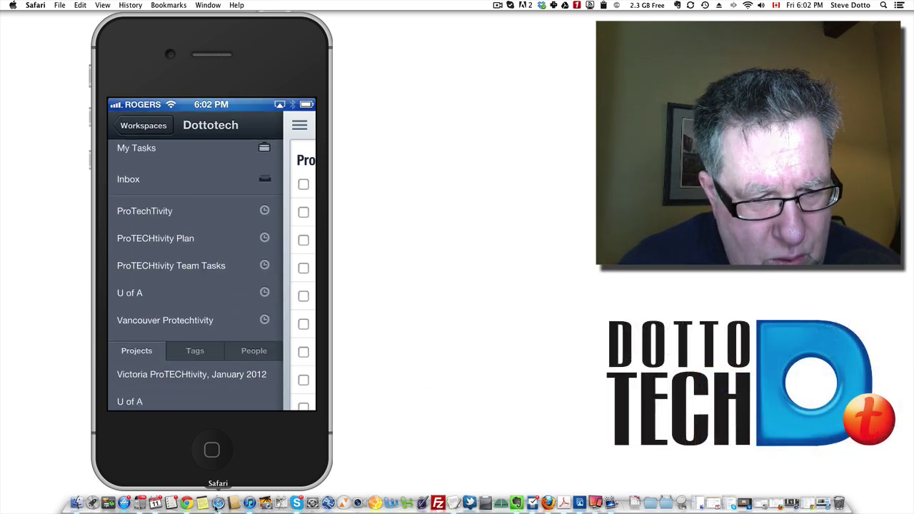
- Bring the Chrome 'ProTECHtivity Team Tasks – FB Ads' window to the front beside the phone
click(187, 504)
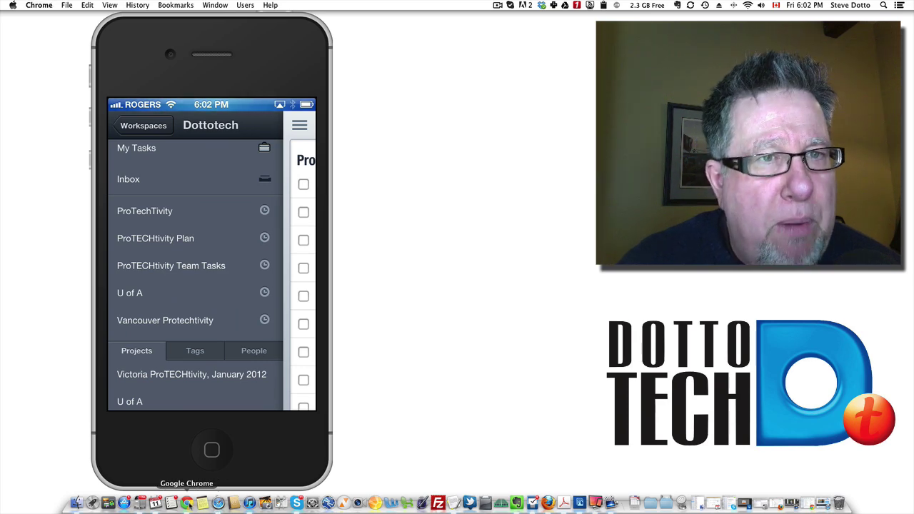
right_click(187, 504)
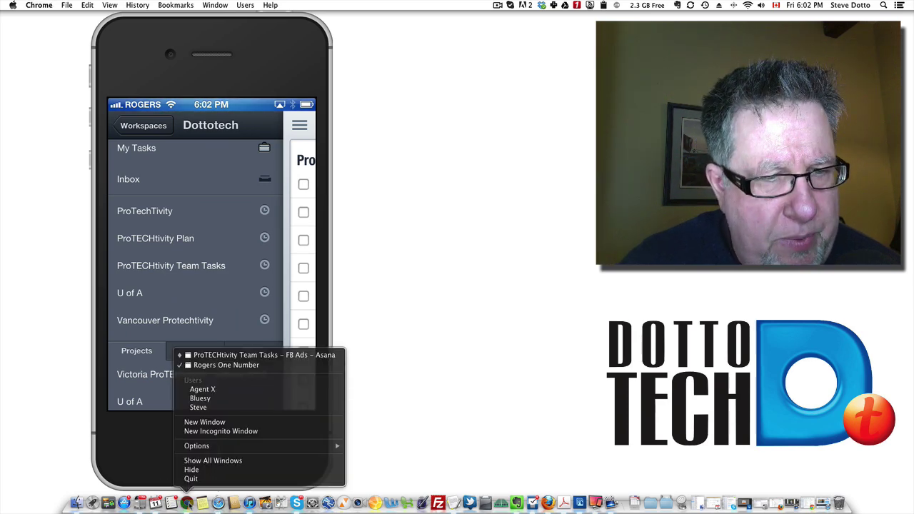
click(243, 355)
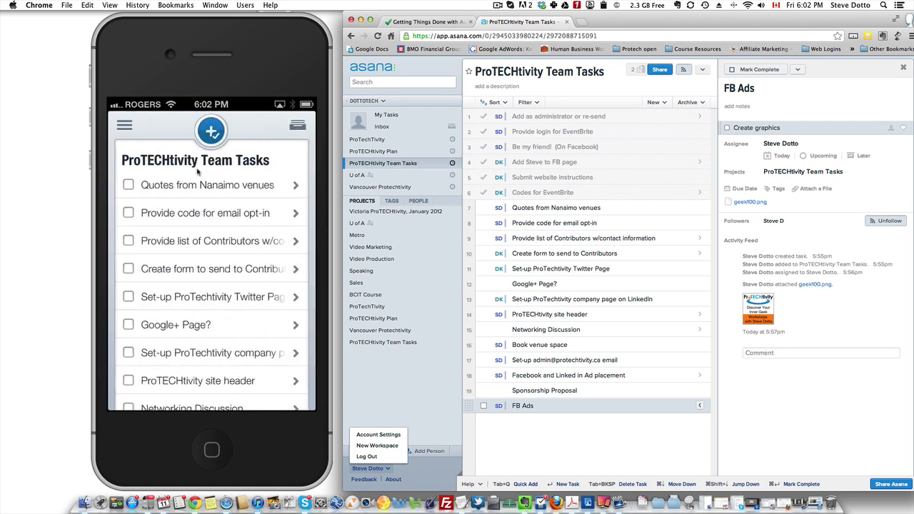
- Scroll the web ProTECHtivity Team Tasks list down and back up to compare with the phone
scroll(198, 172, down, 5)
scroll(198, 172, up, 10)
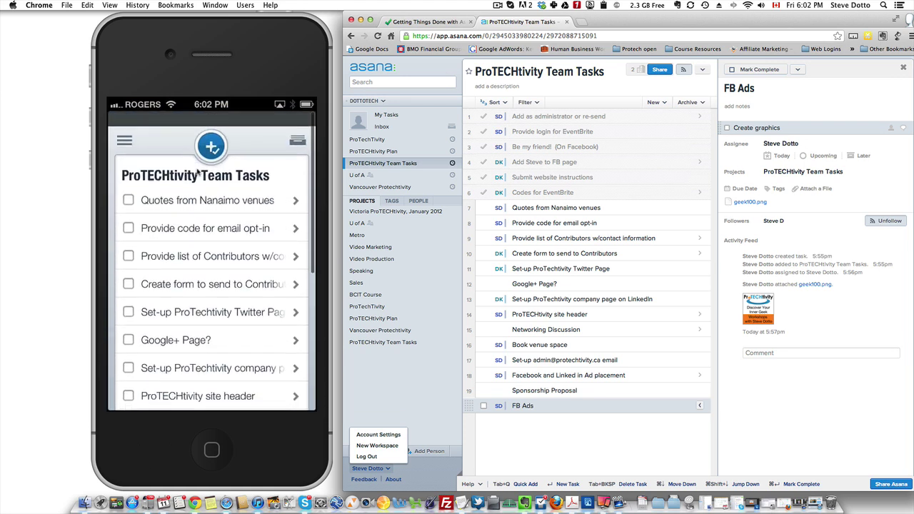